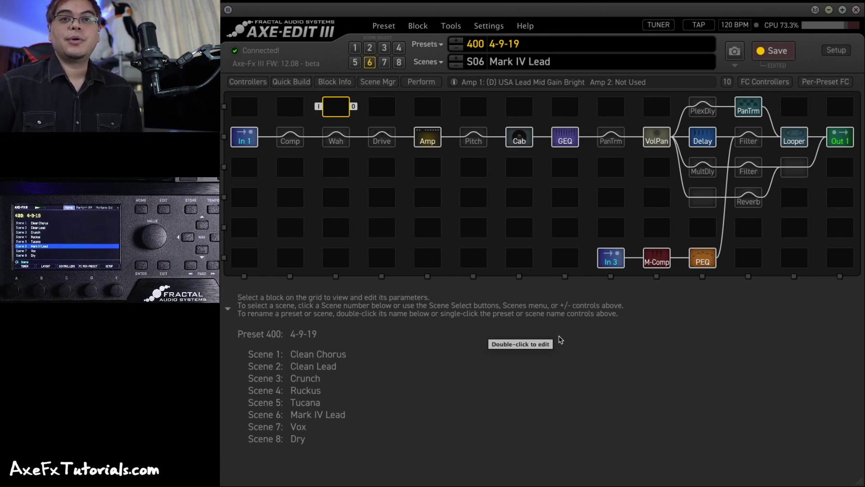
- Open the Fractal-Bot utility and switch it to Receive Mode
left_click(451, 26)
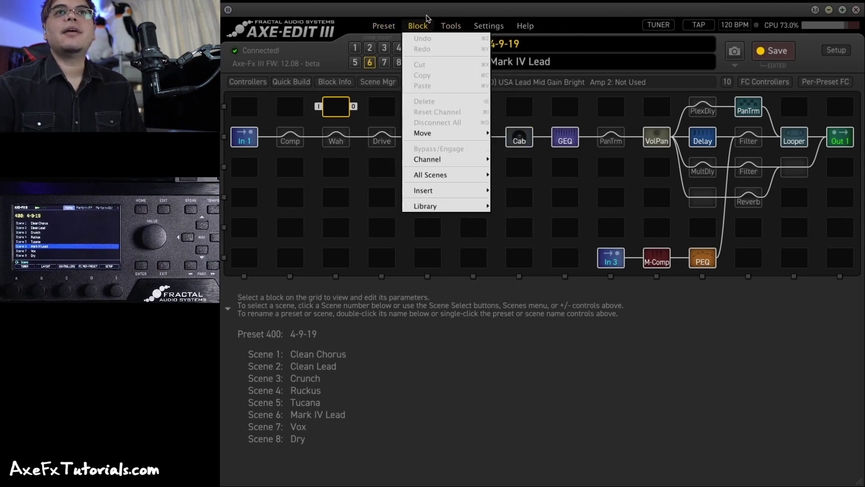
left_click(448, 25)
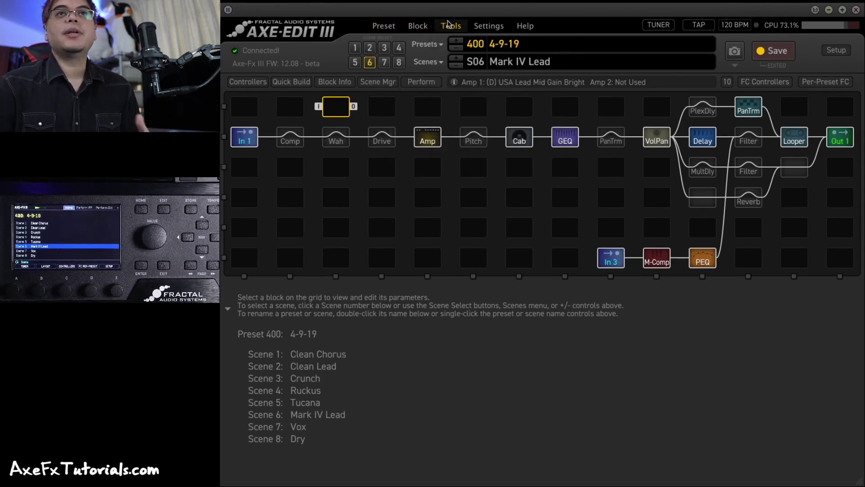
left_click(449, 27)
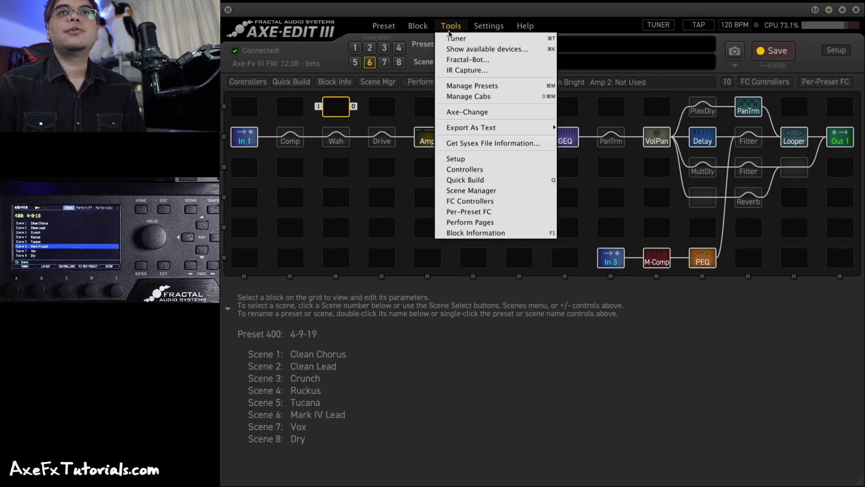
left_click(481, 60)
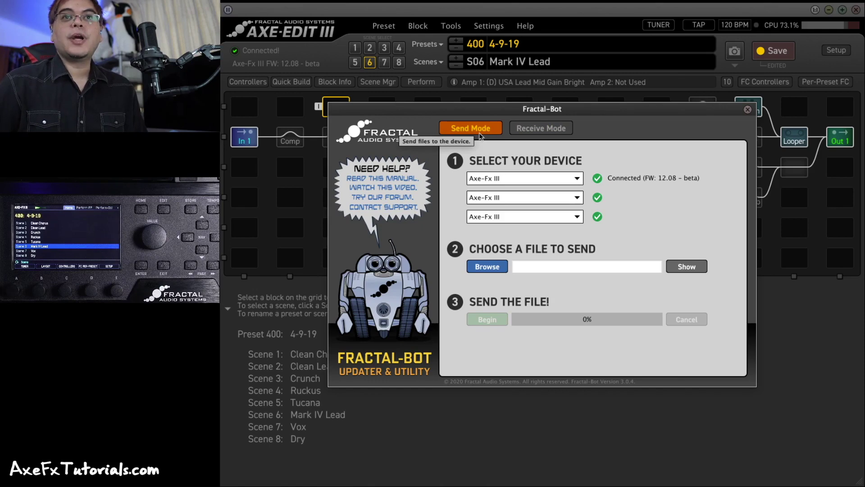
left_click(553, 134)
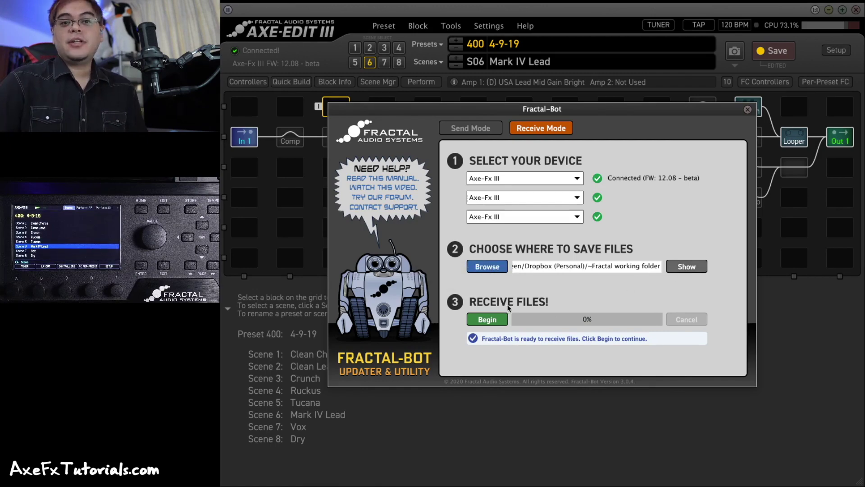
- Try limiting the Axe-Fx III backup to Preset Bank A and System + Global Blocks + FC
left_click(494, 316)
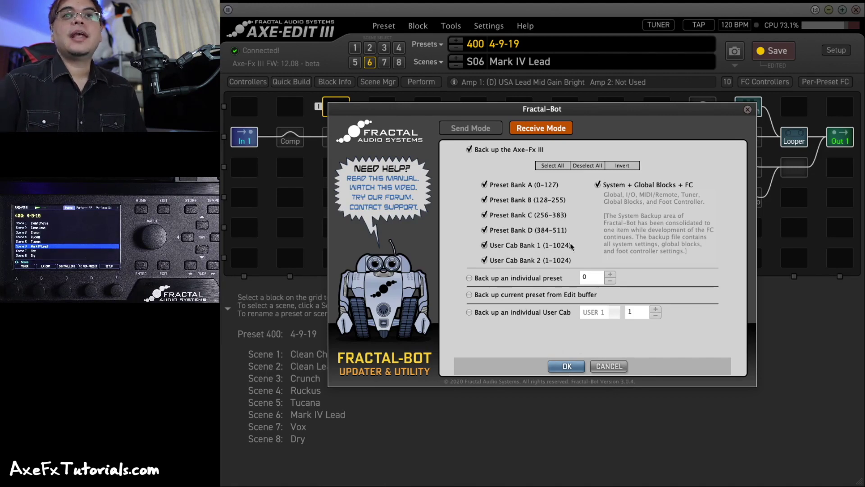
left_click(519, 262)
left_click(519, 246)
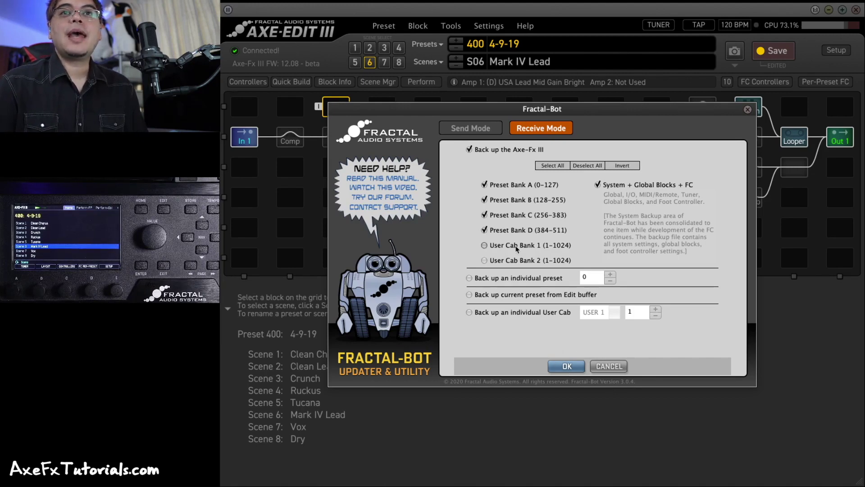
left_click(519, 201)
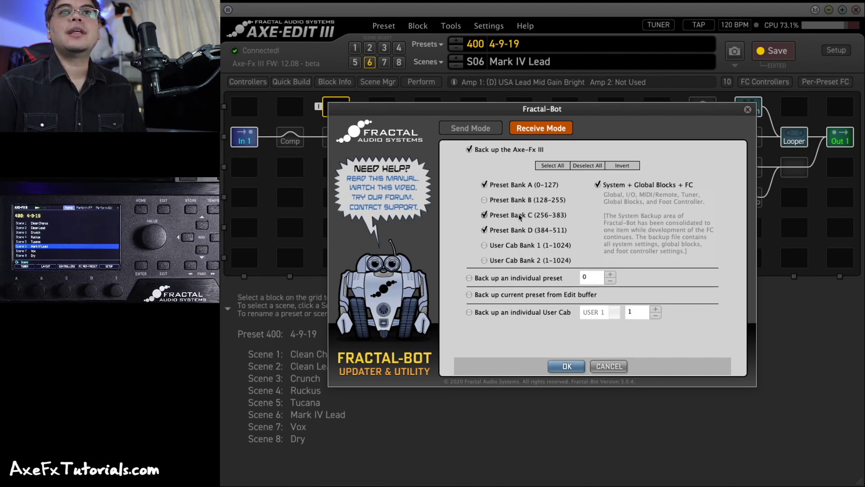
left_click(519, 216)
left_click(521, 231)
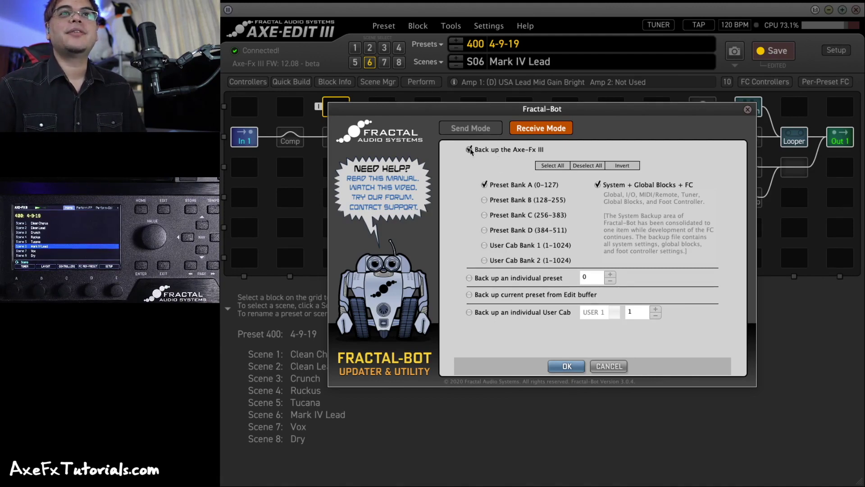
key("Return")
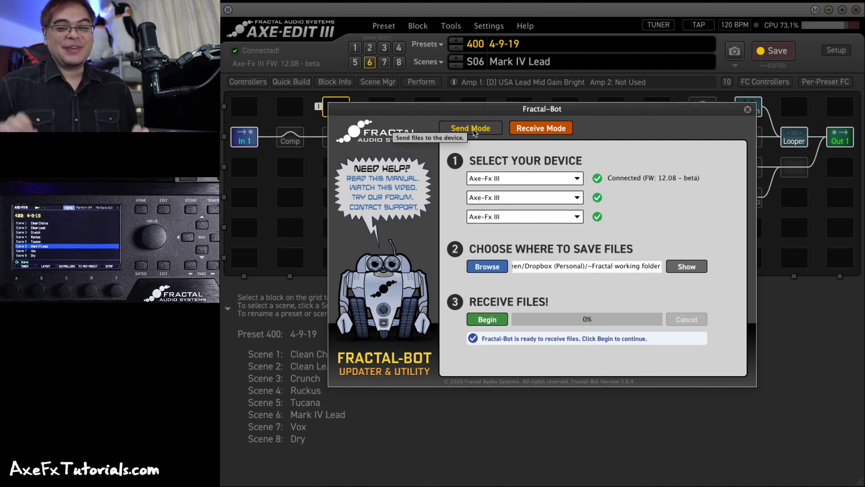
- Switch to Send Mode and load axefxiii_dsp_rel_12p08_beta2.syx as the file to send to the device
left_click(472, 130)
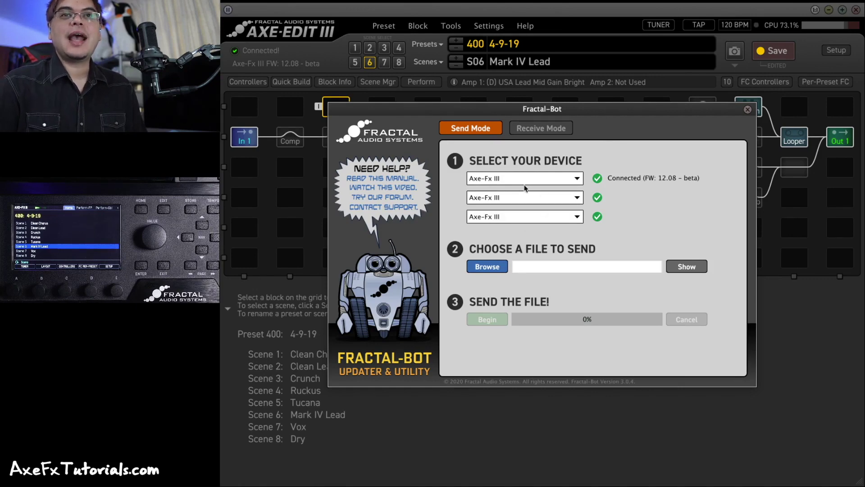
left_click(485, 268)
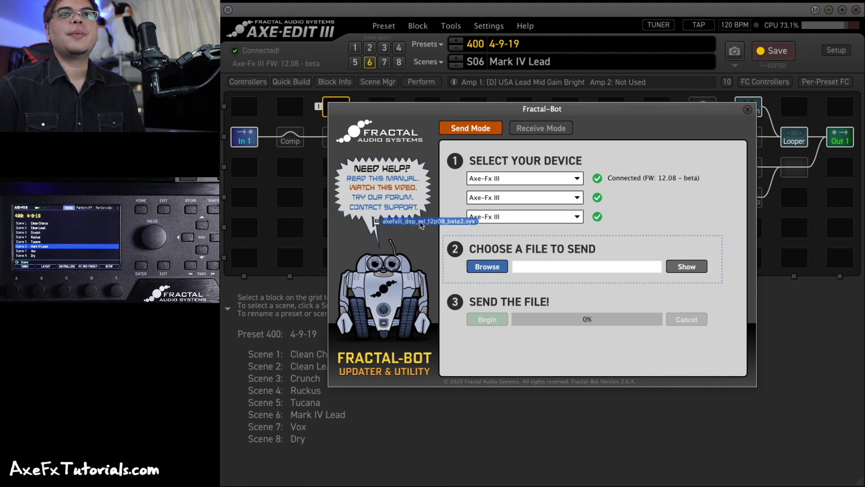
left_click_drag(377, 222, 531, 265)
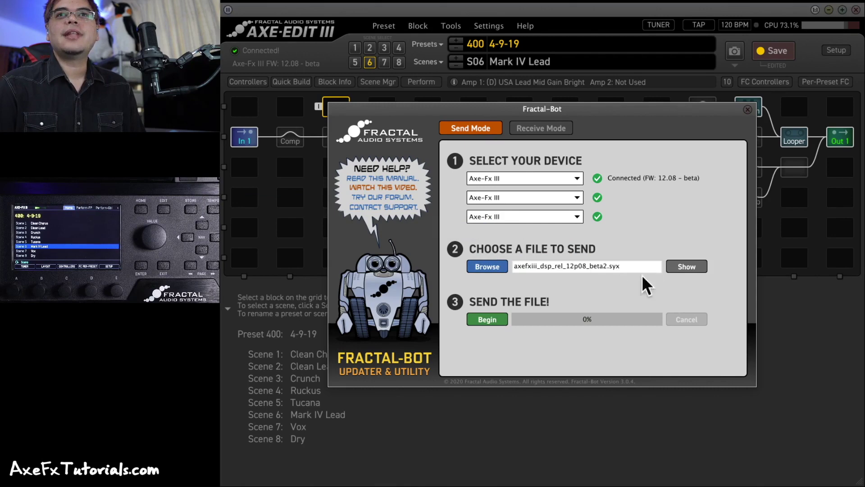
left_click(489, 328)
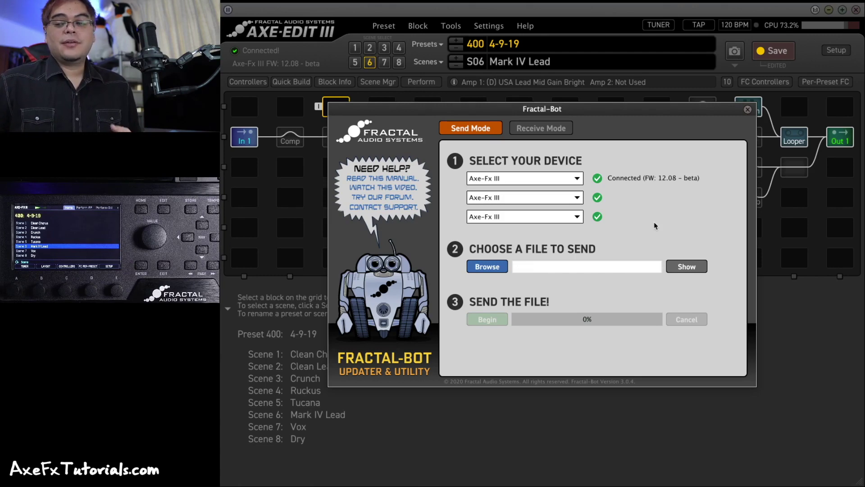
- Return to Receive Mode, keep Axe-Fx III as the device and choose the Fractal Backup folder as the save location
left_click(541, 128)
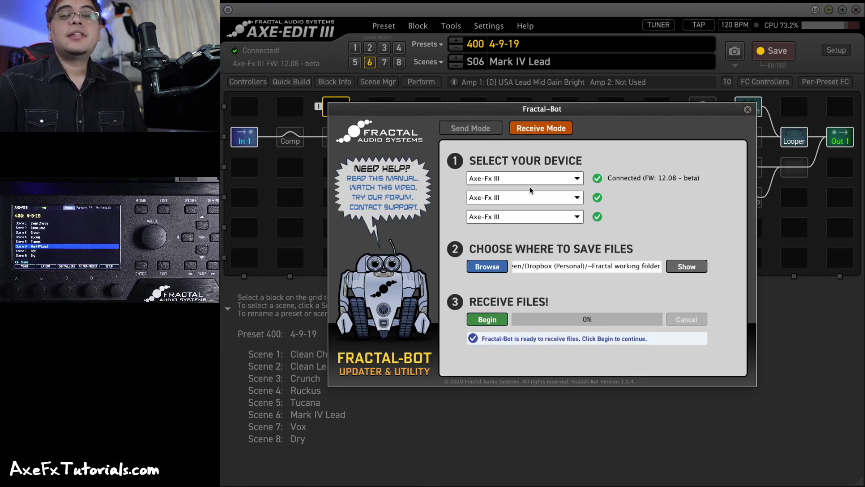
left_click(544, 180)
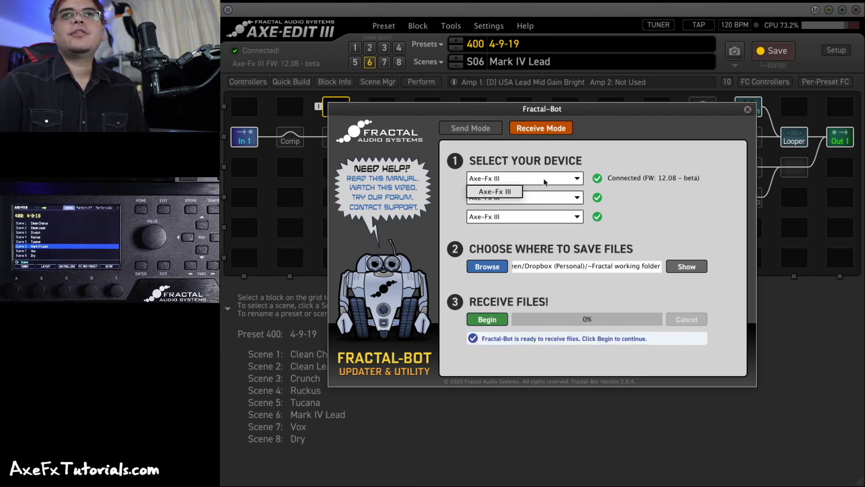
left_click(573, 179)
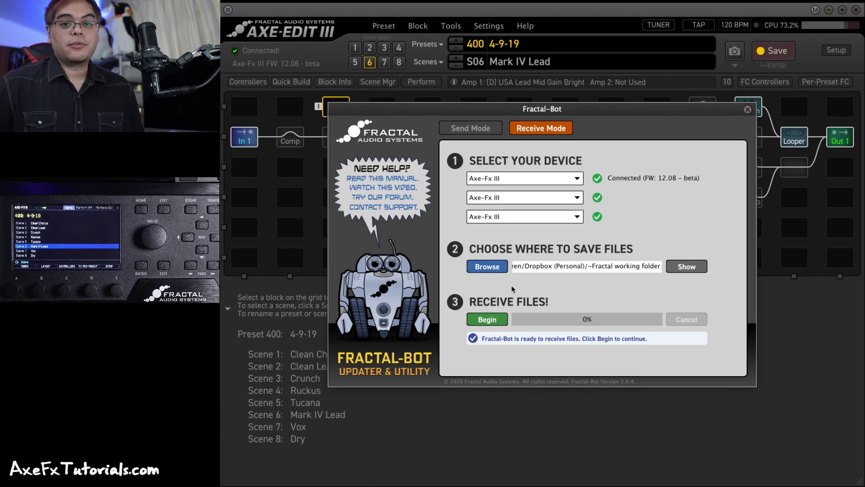
left_click(488, 268)
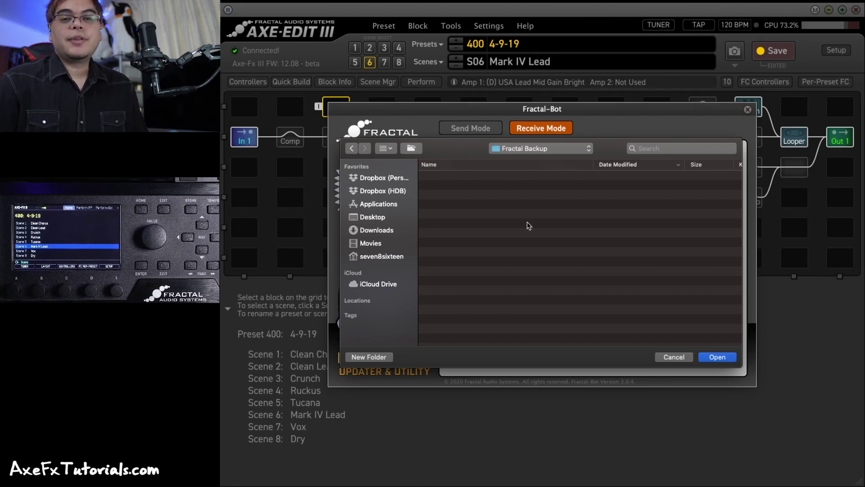
left_click(533, 153)
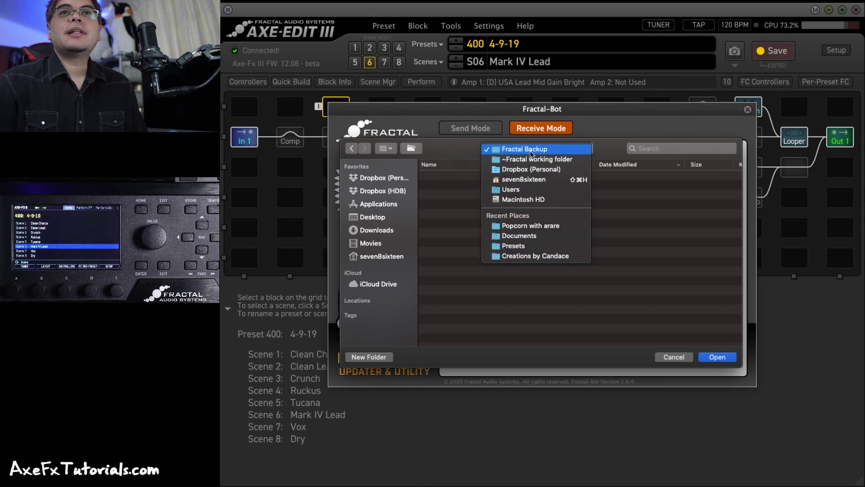
left_click(555, 150)
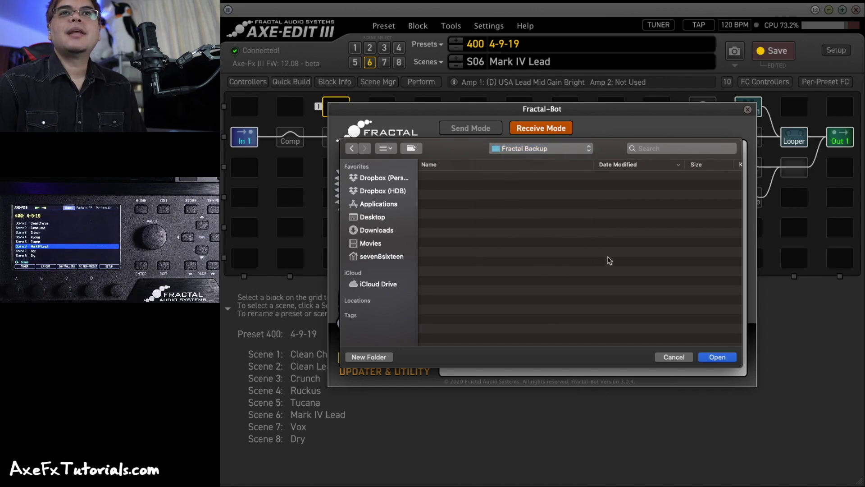
left_click(701, 355)
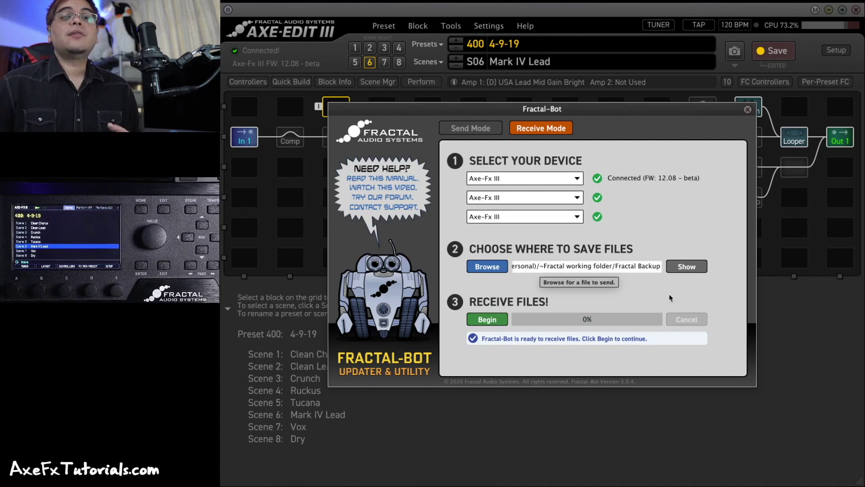
- Start receiving files and exclude Preset Banks A, B and C and User Cab Bank 2 from the Axe-Fx III backup
left_click(487, 319)
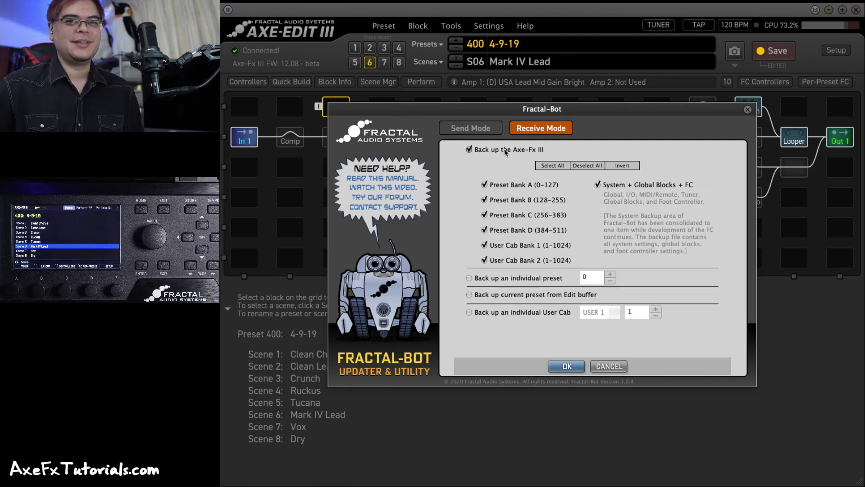
left_click(516, 185)
left_click(515, 201)
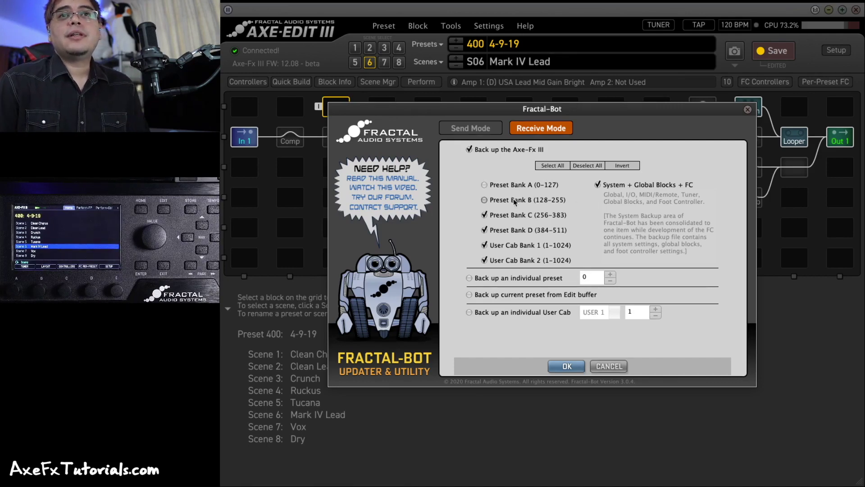
left_click(514, 215)
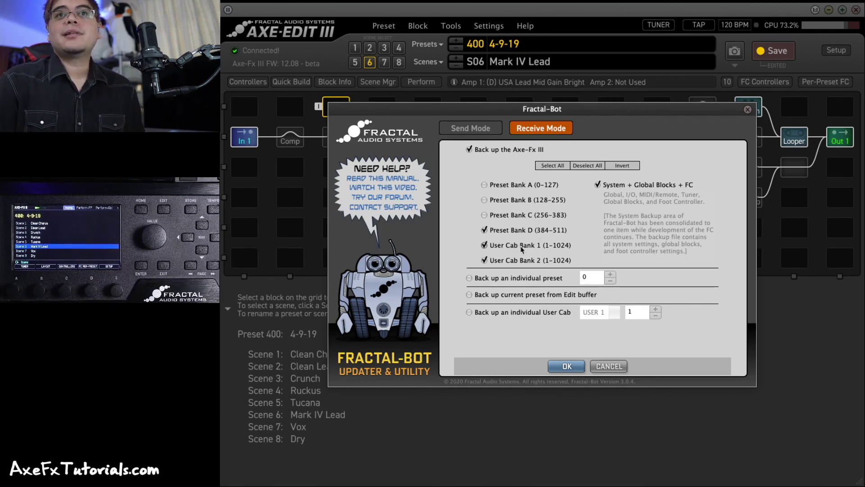
left_click(525, 261)
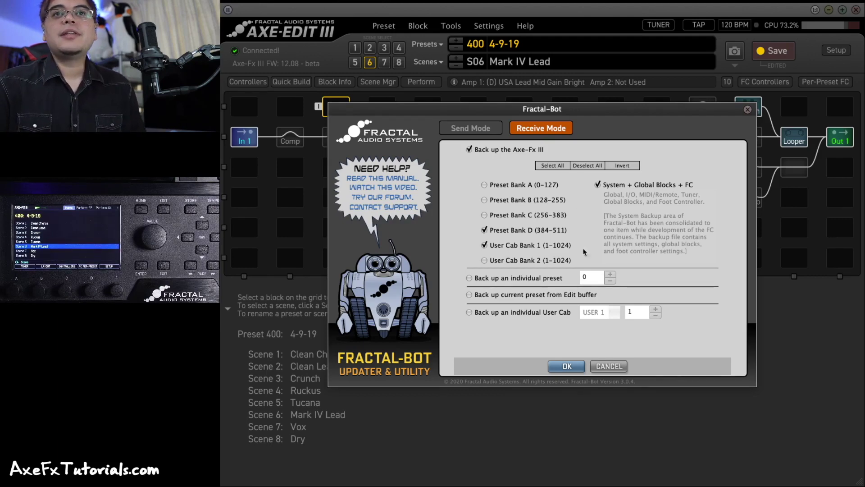
- Try the backup options for an individual preset, the current preset from the Edit buffer, and an individual User Cab
left_click(536, 282)
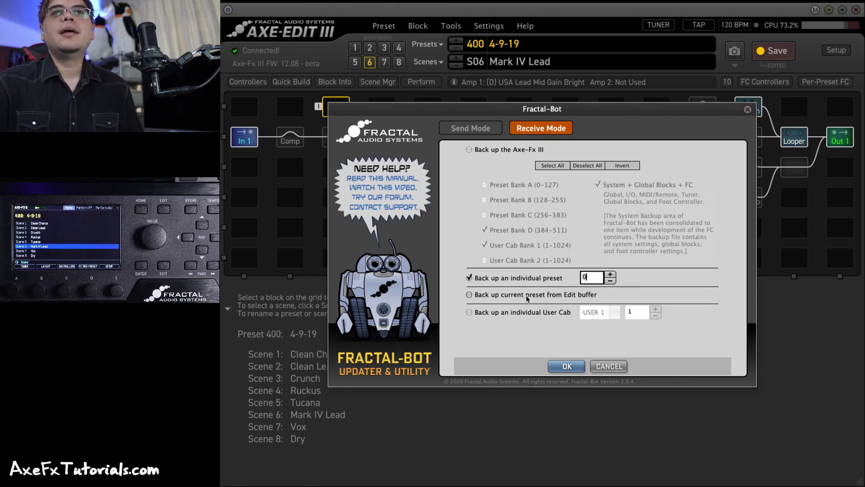
left_click(531, 296)
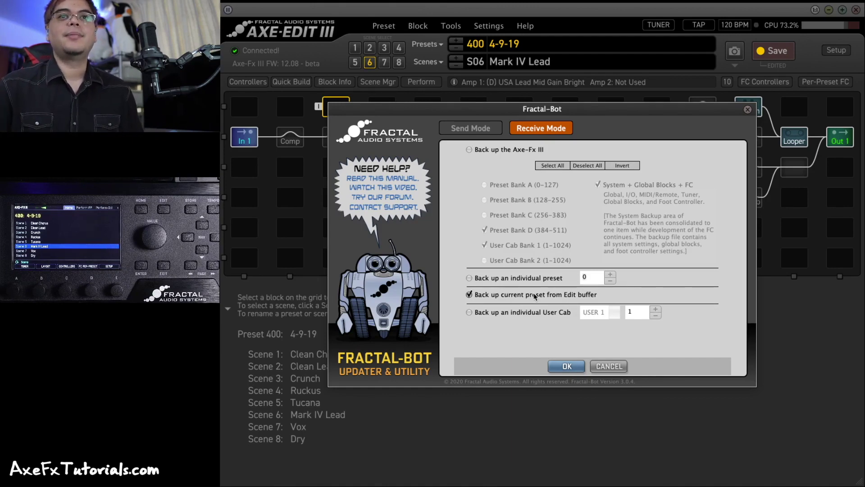
left_click(532, 312)
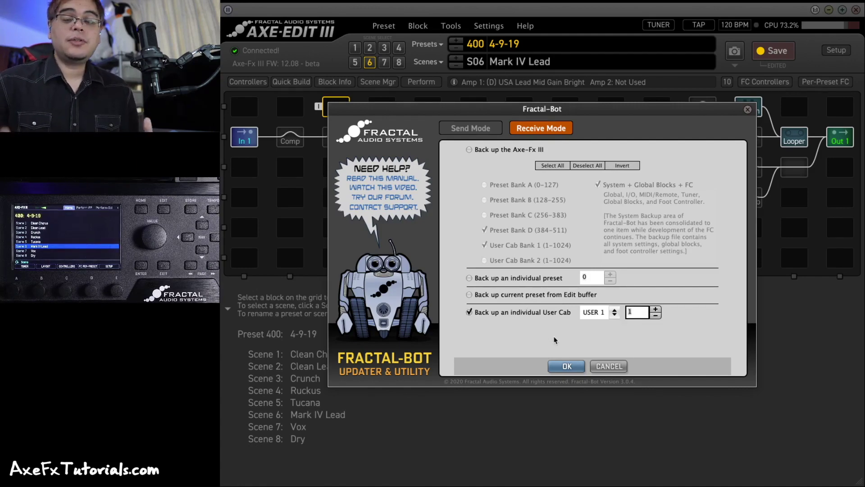
- Run the Axe-Fx III backup with only Preset Bank D (384-511) included and dismiss the completion notice
left_click(569, 368)
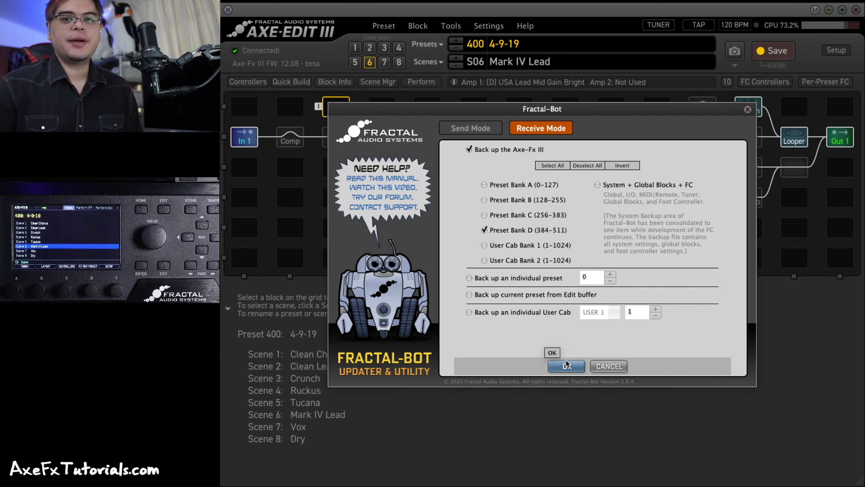
left_click(567, 365)
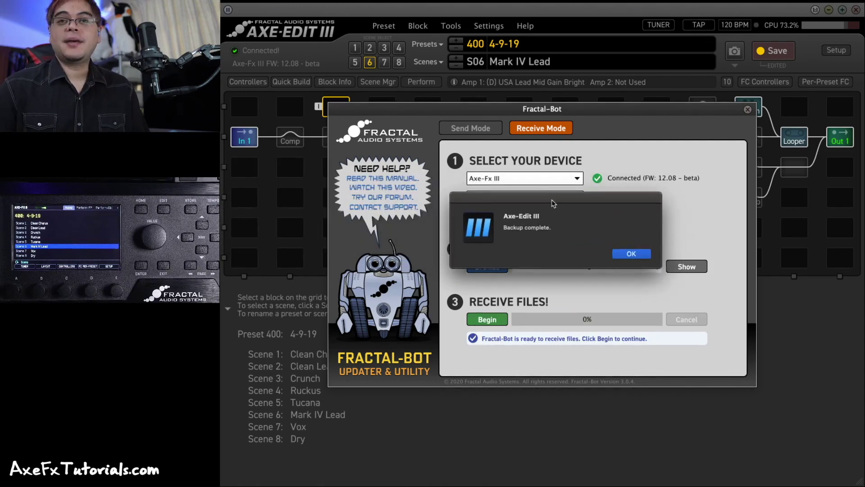
left_click(635, 254)
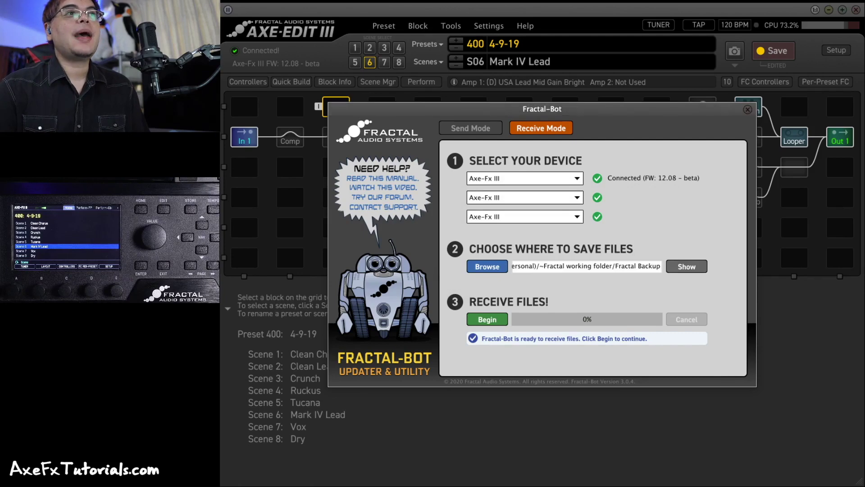
- Open the Fractal Backup save location and create a folder named "12.08 Public Beta 1" in it
left_click(686, 267)
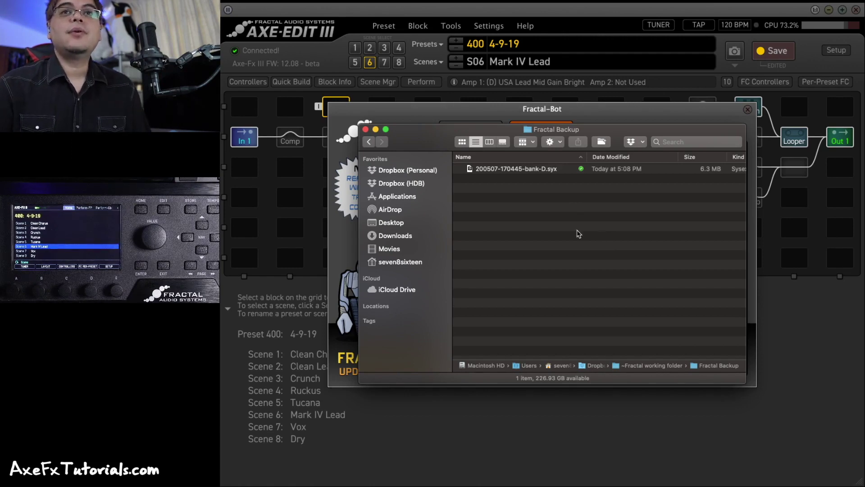
right_click(559, 231)
left_click(584, 236)
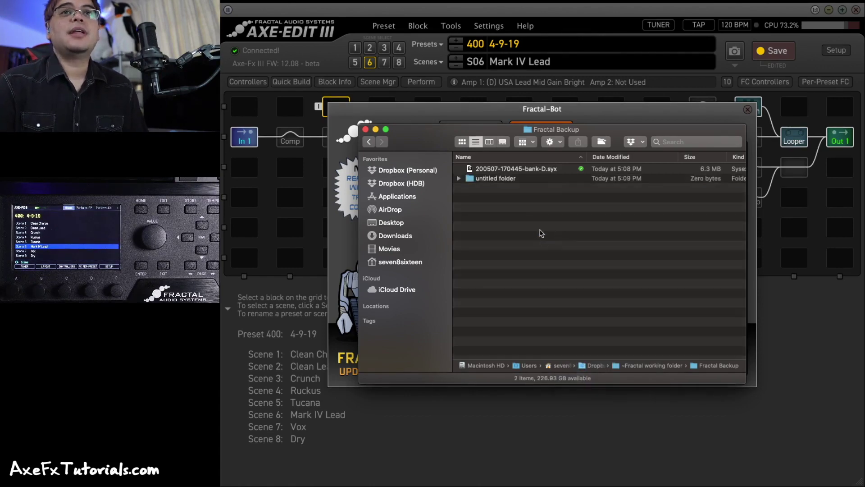
type("1")
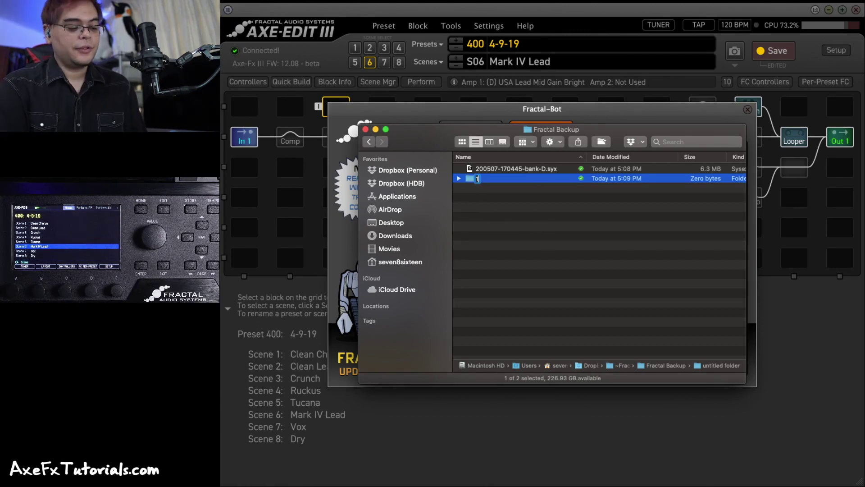
type("2.08 Public Beta 1")
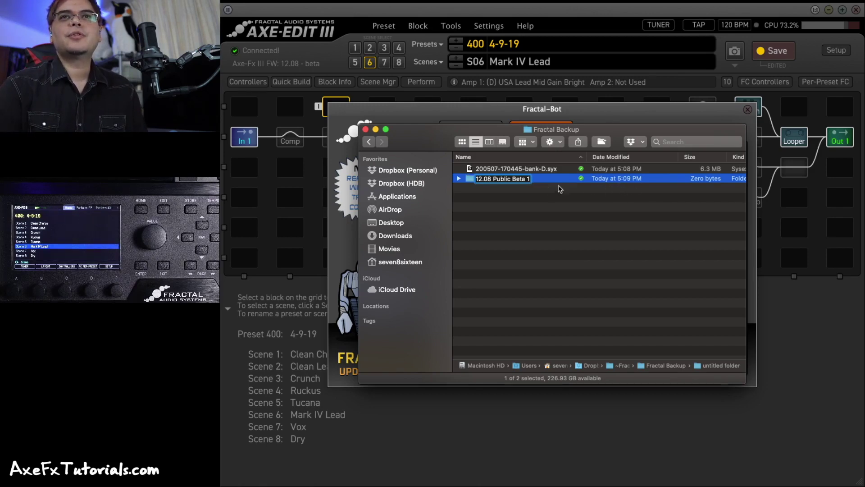
key("Return")
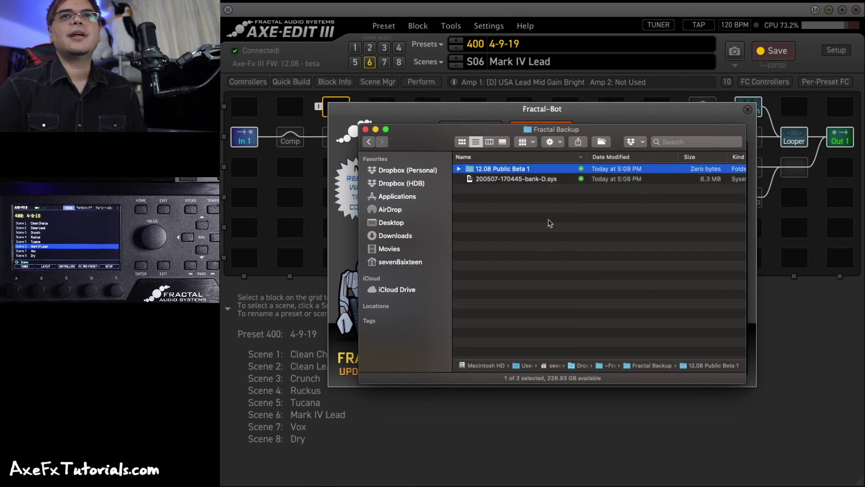
- Move the bank-D .syx backup and the axefxiii_dsp_rel_12p08_beta1.zip firmware archive into the 12.08 Public Beta 1 folder, and widen the name column
left_click_drag(482, 180, 485, 171)
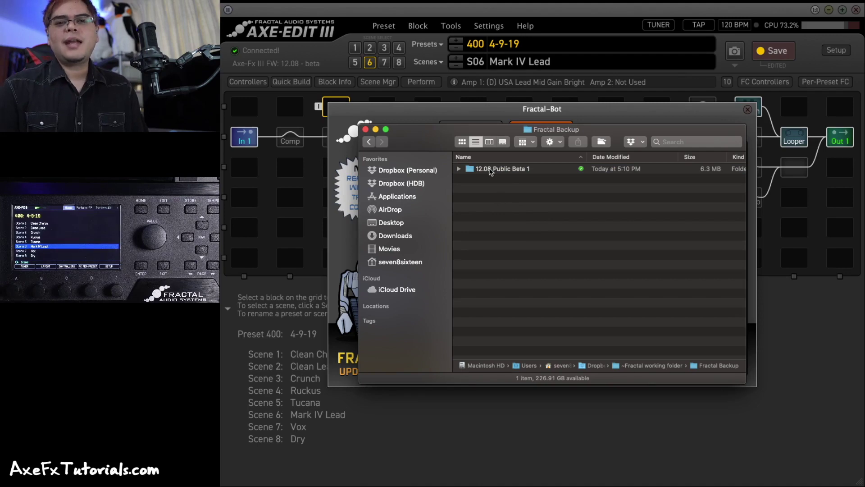
double_click(489, 170)
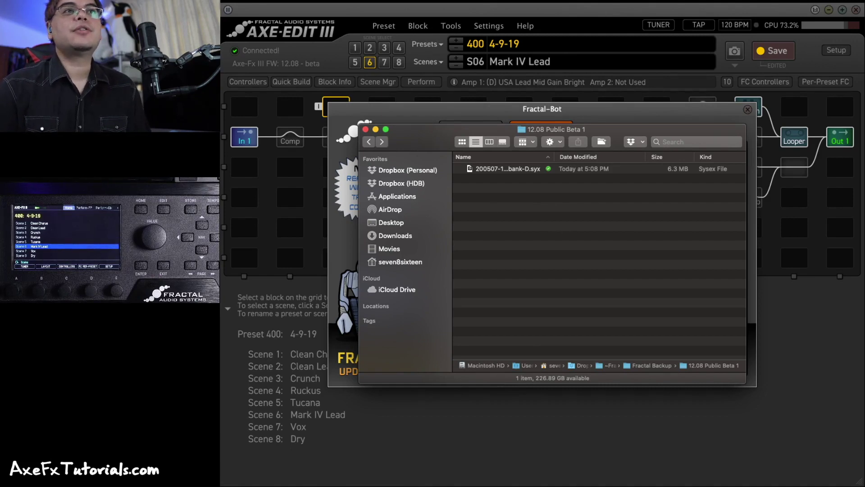
left_click_drag(465, 228, 589, 222)
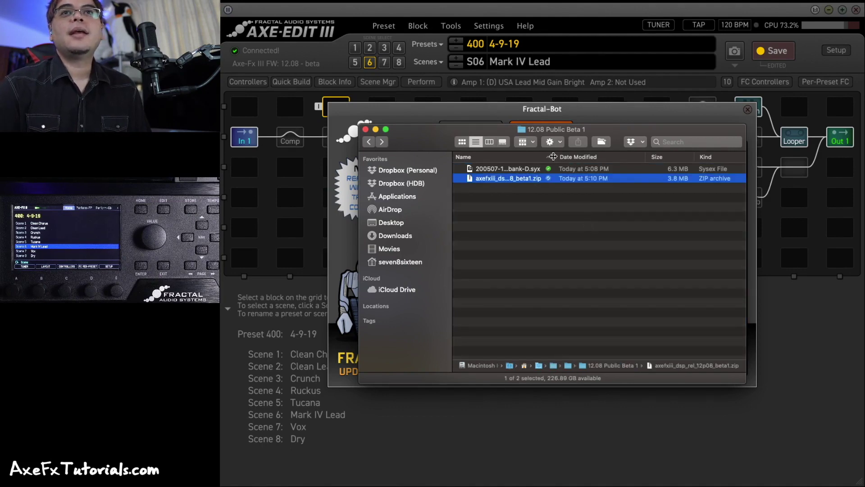
left_click_drag(554, 156, 621, 161)
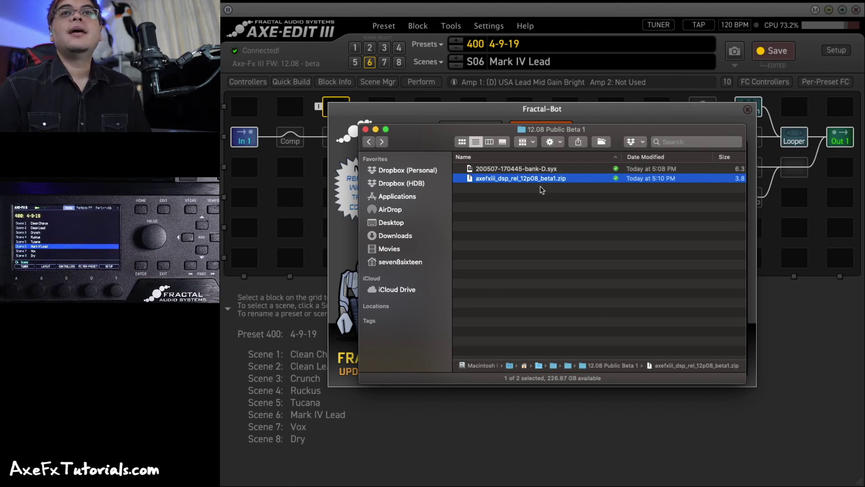
left_click(554, 195)
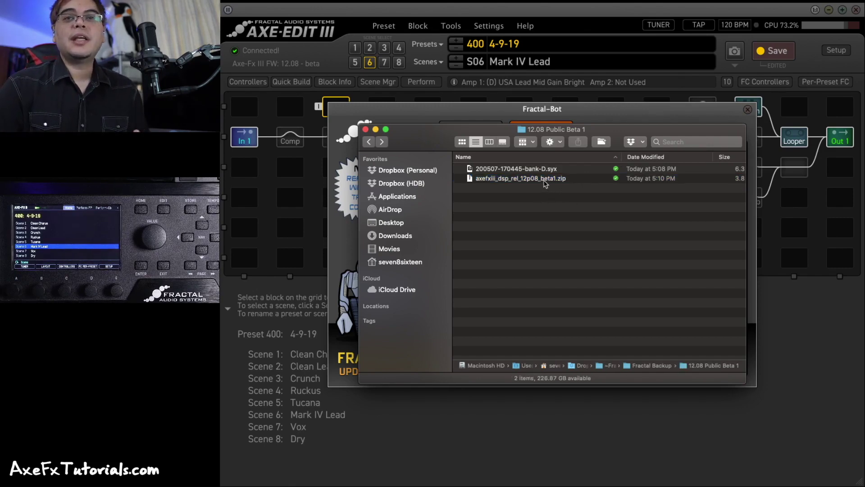
- Review the preset backup and firmware archive stored in the 12.08 Public Beta 1 folder, and leave the file window
left_click(544, 180)
left_click(535, 173)
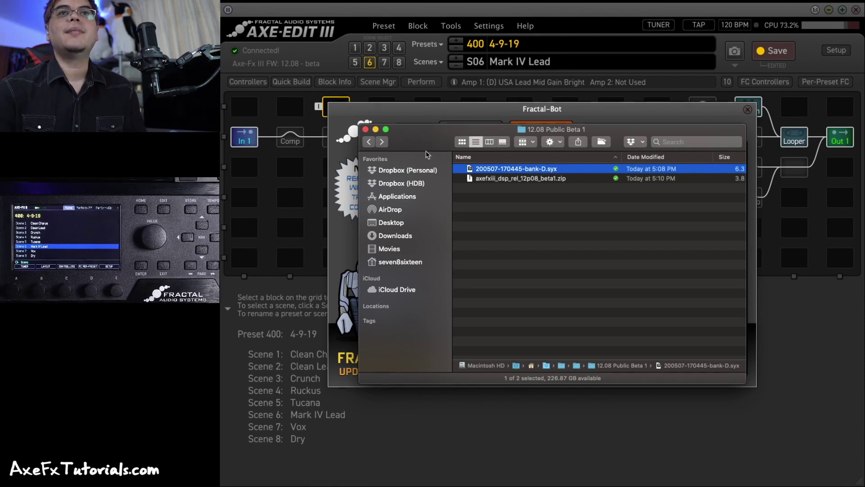
key("super+Up")
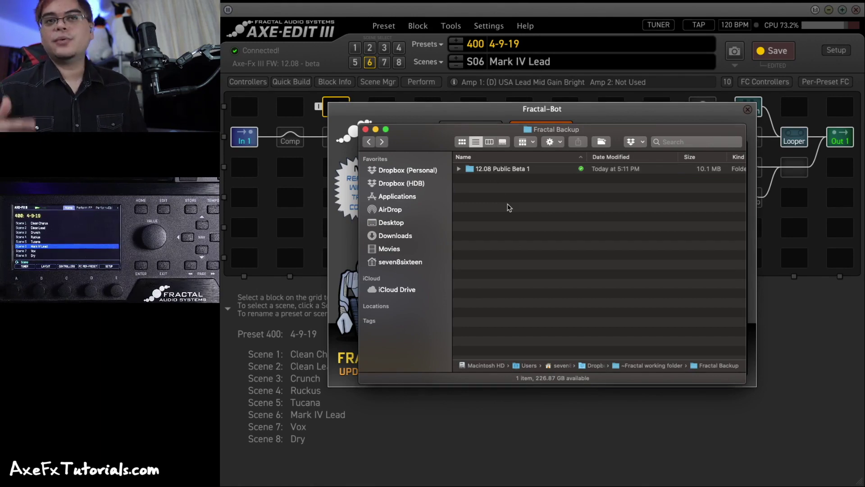
double_click(528, 169)
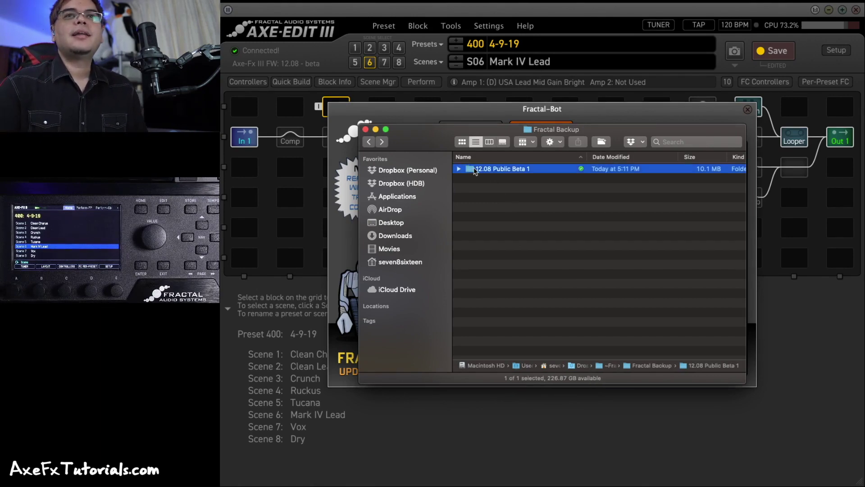
left_click(544, 171)
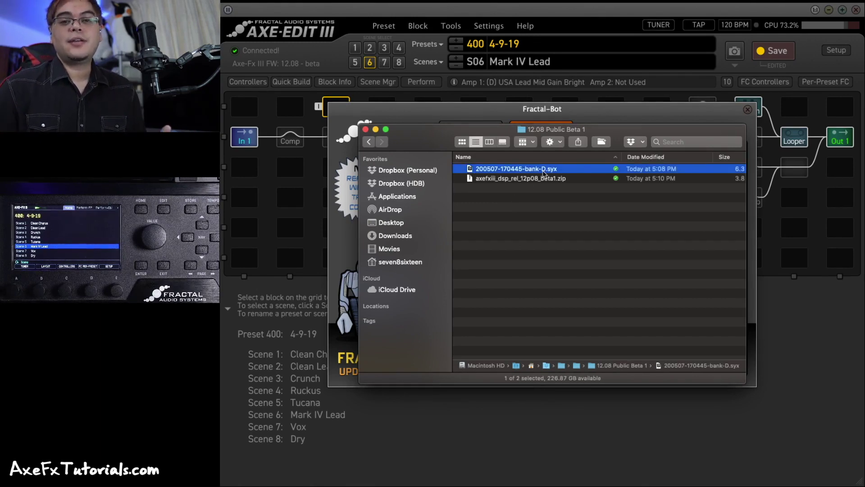
left_click(518, 180)
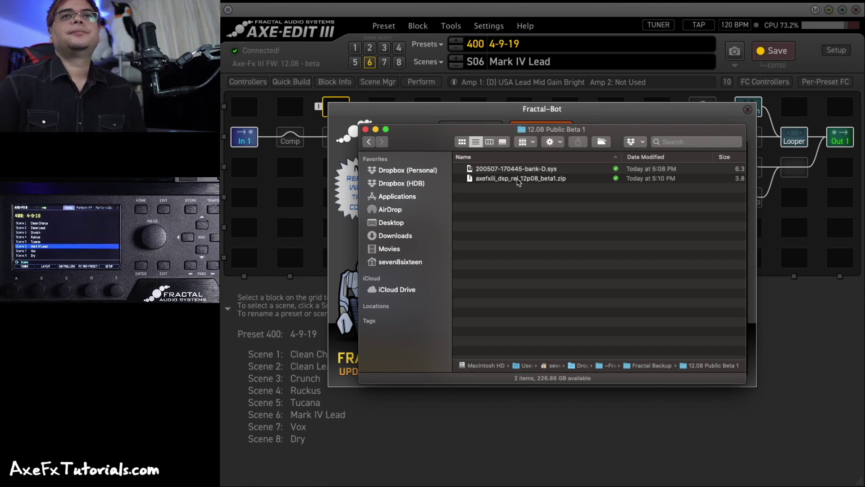
key("Escape")
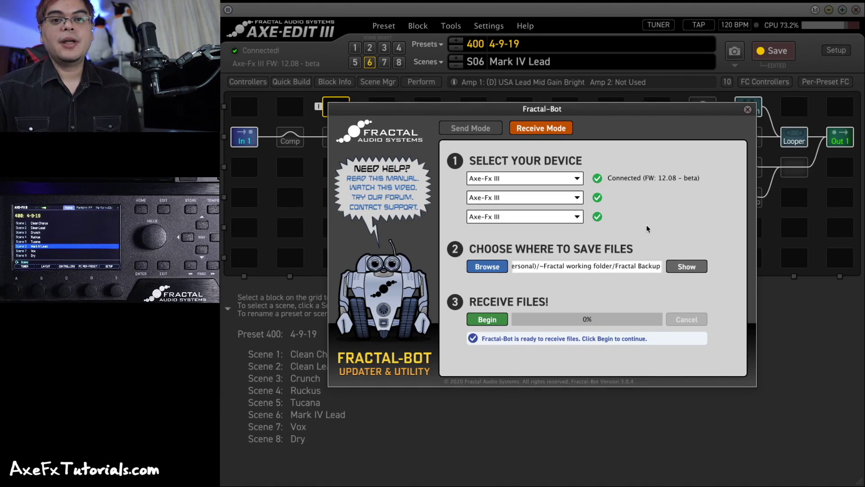
- Switch Fractal-Bot to Send Mode and load axefxiii_dsp_rel_12p08_beta1.syx as the file to send
left_click(487, 132)
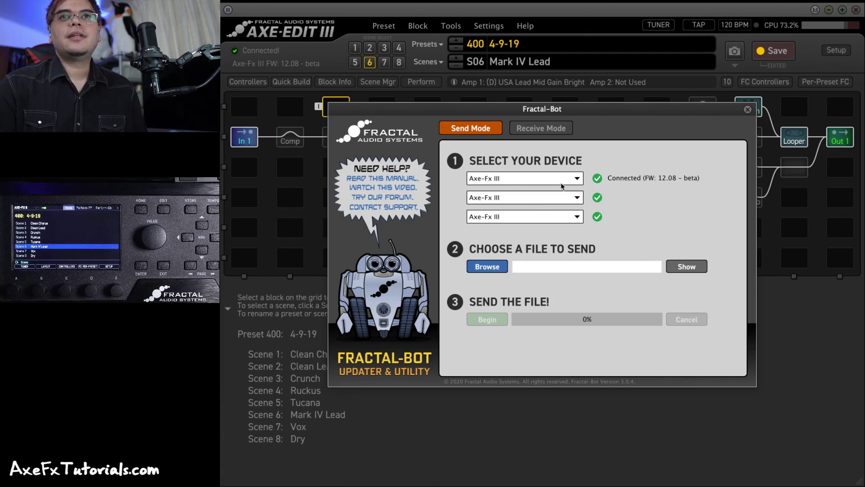
left_click(488, 266)
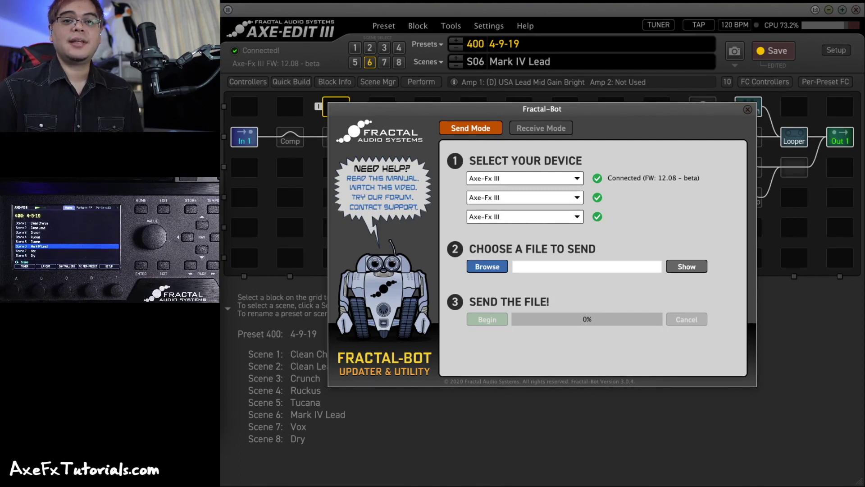
left_click_drag(220, 217, 537, 268)
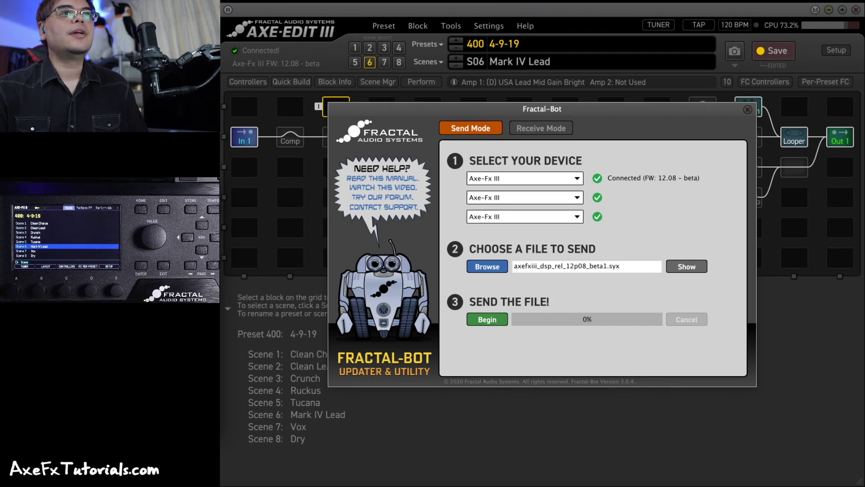
left_click(487, 266)
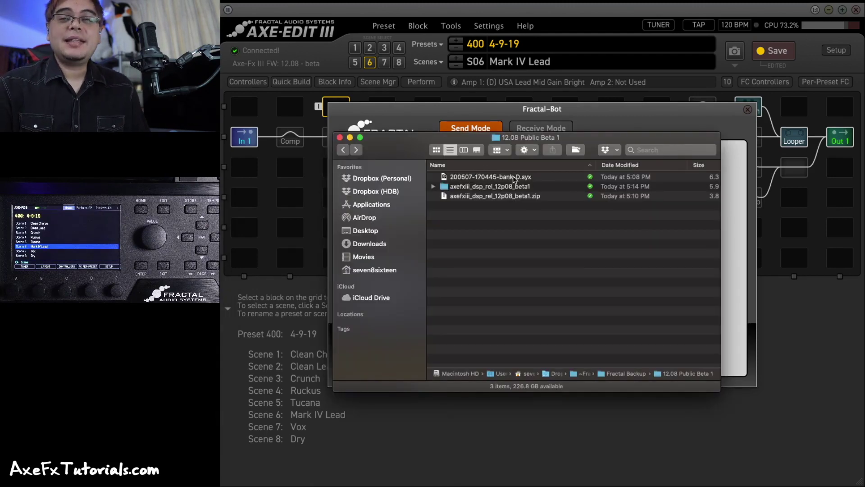
double_click(514, 179)
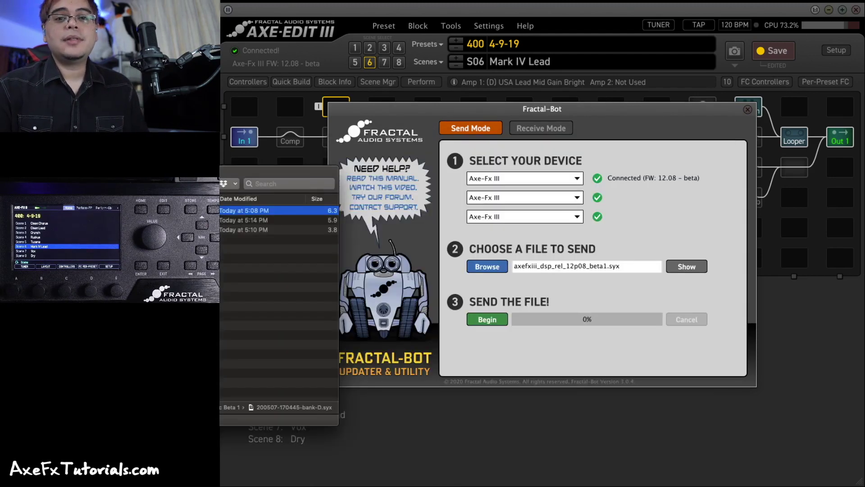
left_click_drag(311, 211, 571, 263)
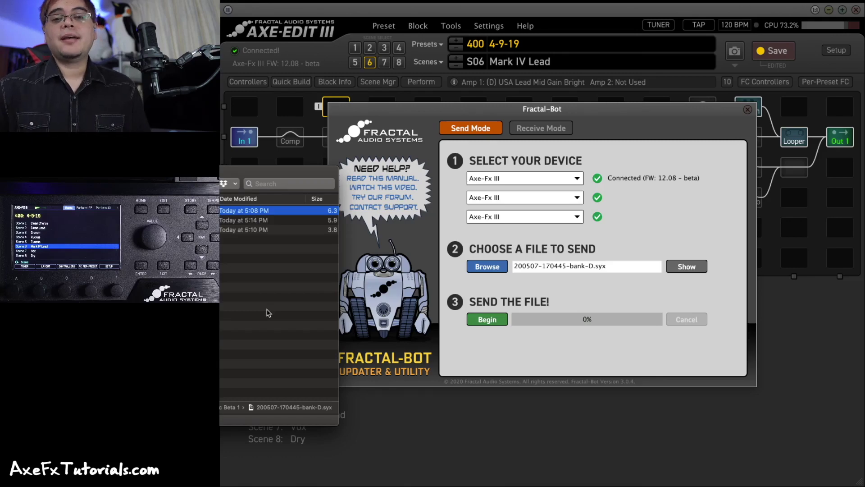
left_click_drag(279, 173, 193, 177)
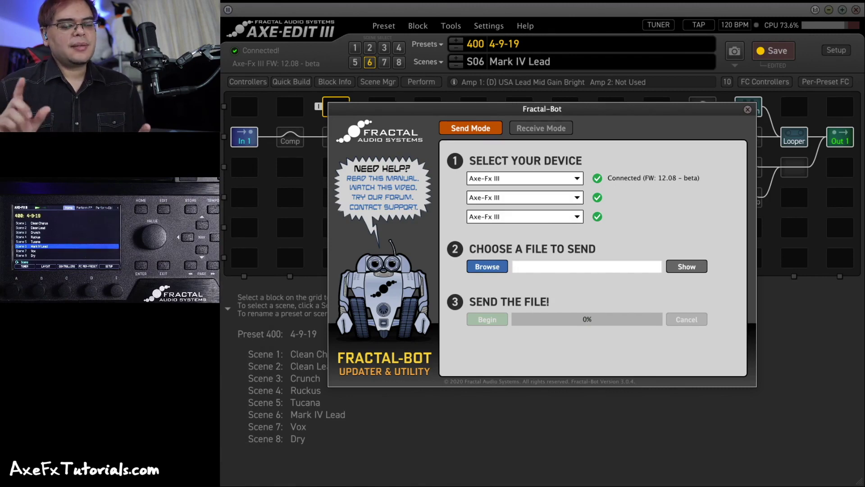
- Extract axefxiii_dsp_rel_12p08_beta2.zip in Downloads and review the extracted folder's files, including Release Notes.pdf
left_click(487, 266)
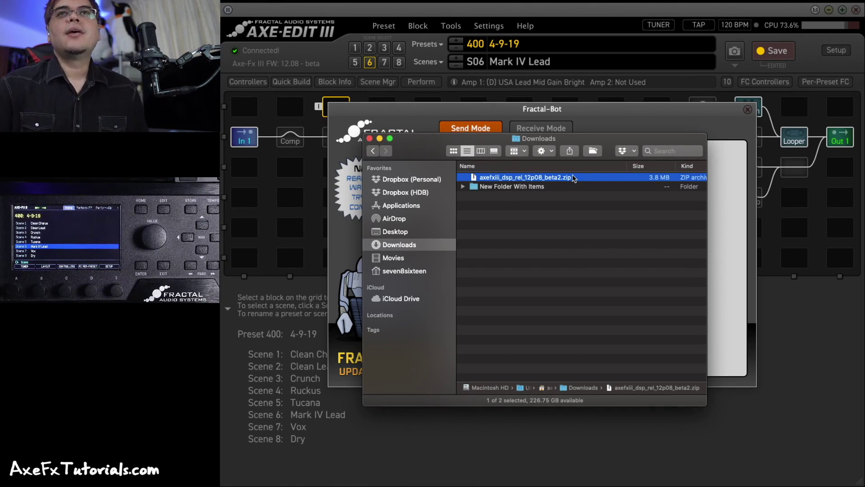
double_click(543, 179)
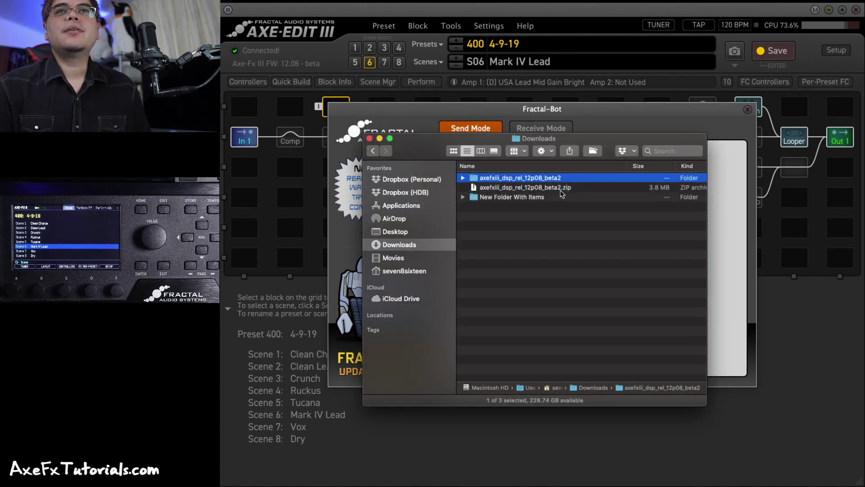
left_click(563, 189)
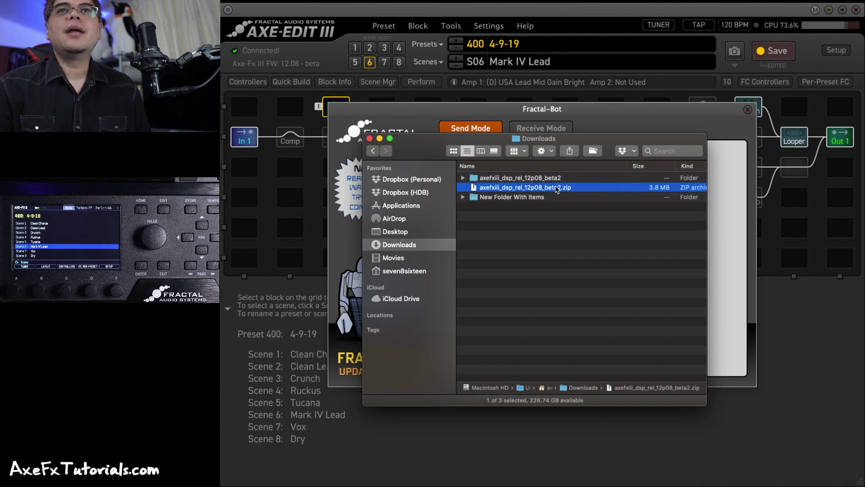
left_click(523, 179)
double_click(523, 179)
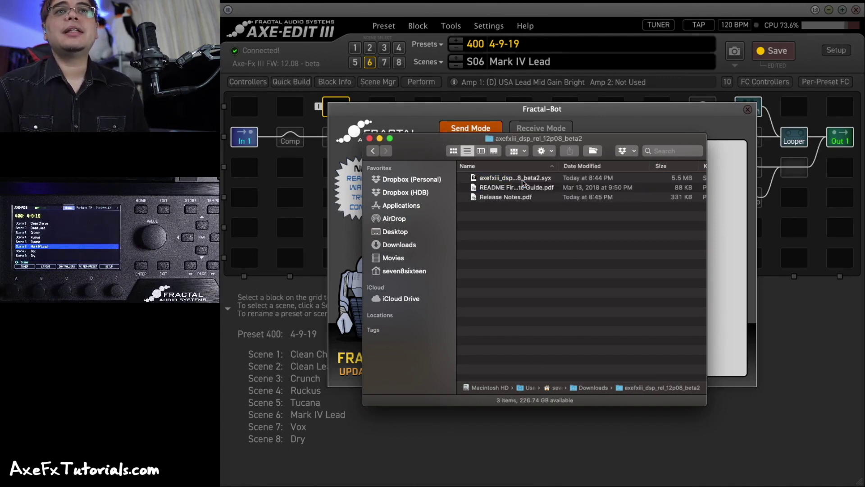
left_click_drag(577, 167, 593, 166)
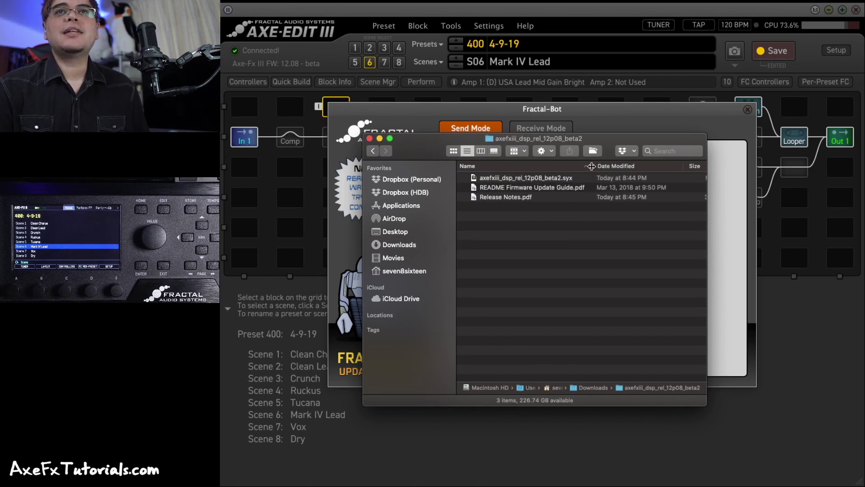
left_click(525, 198)
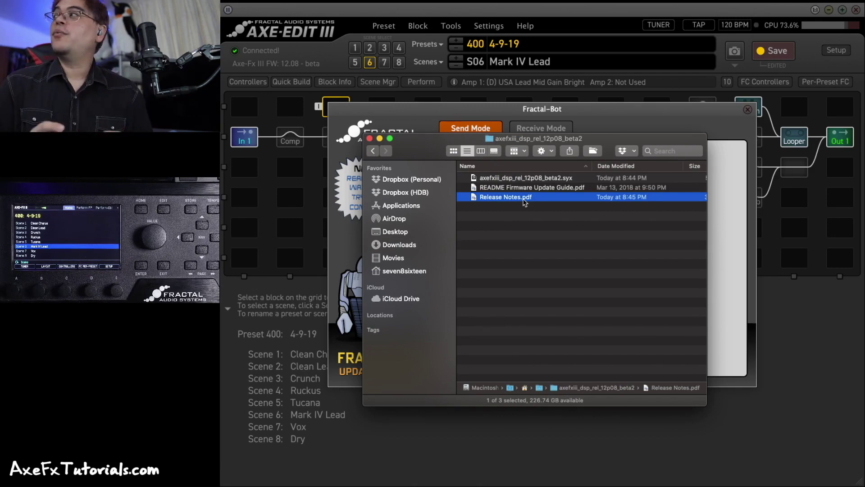
- Load axefxiii_dsp_rel_12p08_beta2.syx from the extracted folder, send it to the Axe-Fx III and dismiss the transfer notice
key("super+bracketleft")
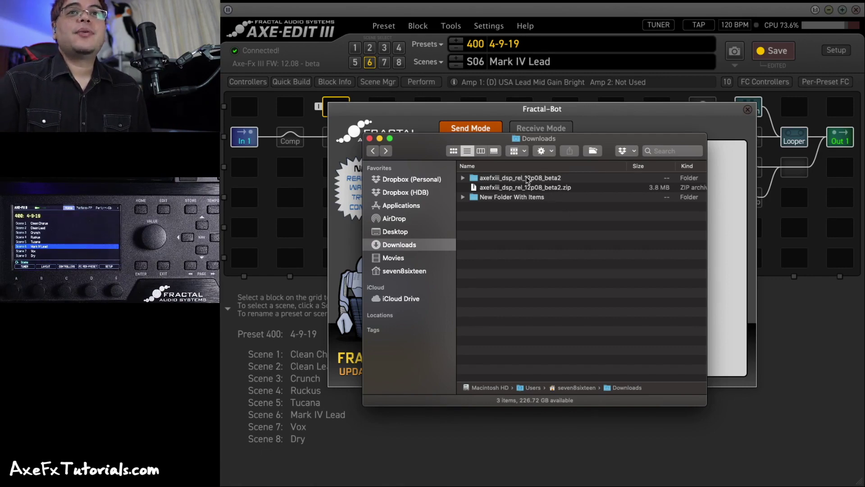
double_click(487, 179)
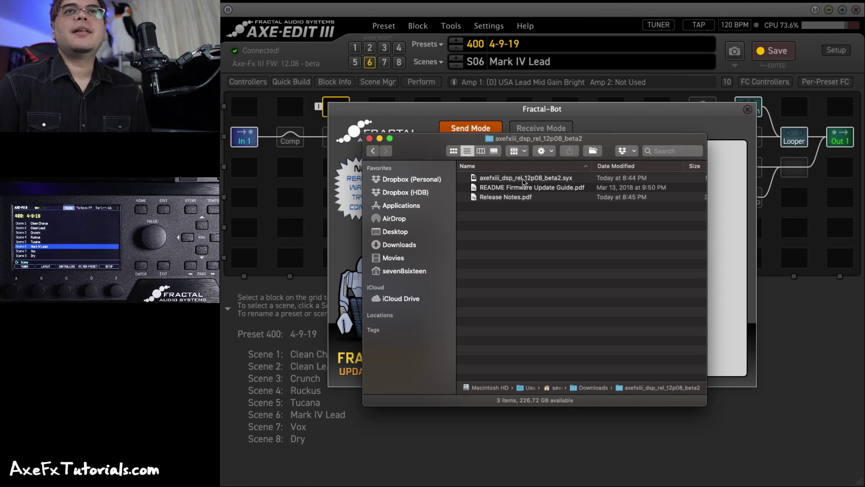
left_click_drag(603, 147, 562, 145)
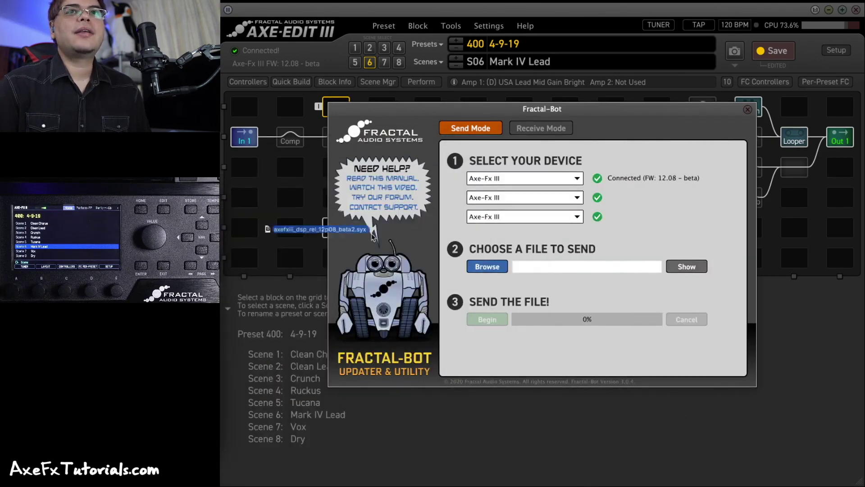
left_click_drag(372, 234, 620, 265)
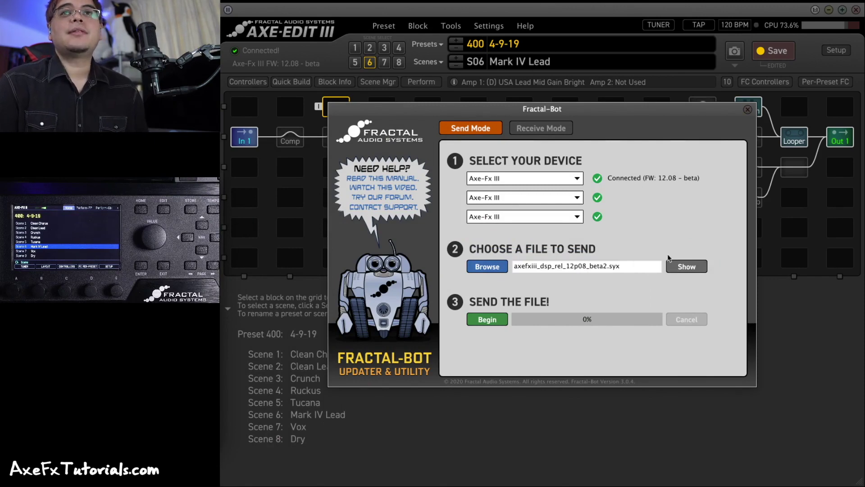
left_click(487, 319)
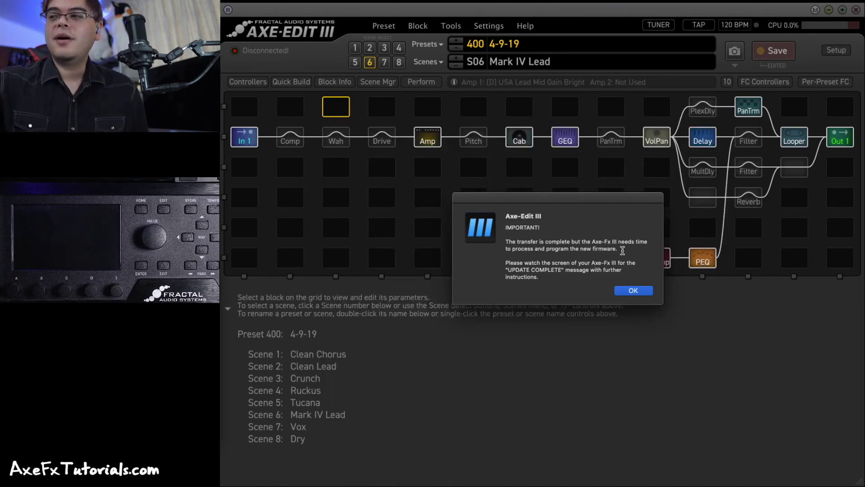
left_click(633, 291)
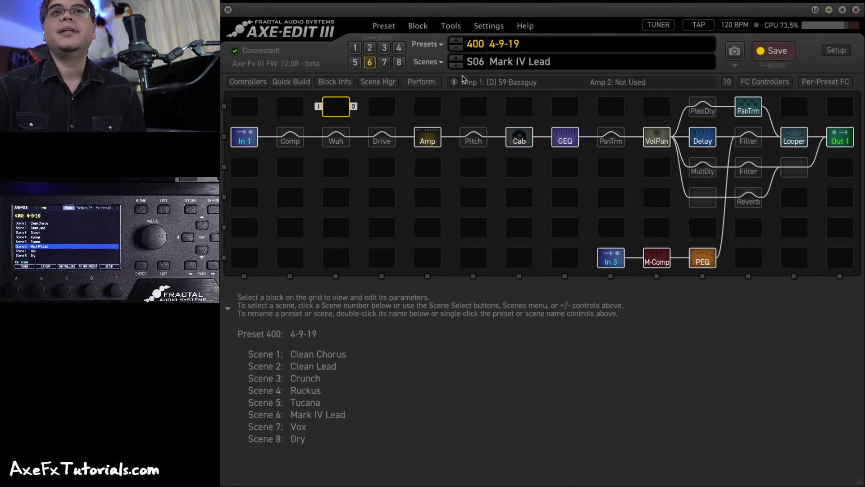
- Refresh the Axe-Edit III editor's data after the new firmware installation
left_click(497, 29)
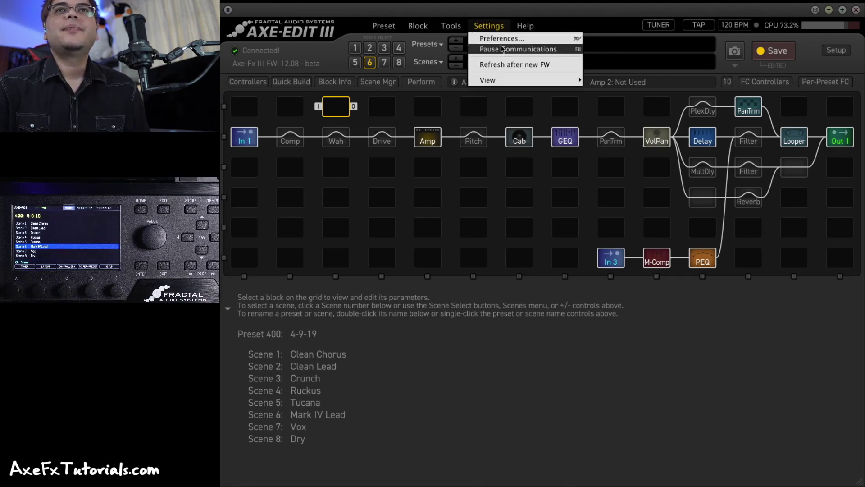
left_click(560, 66)
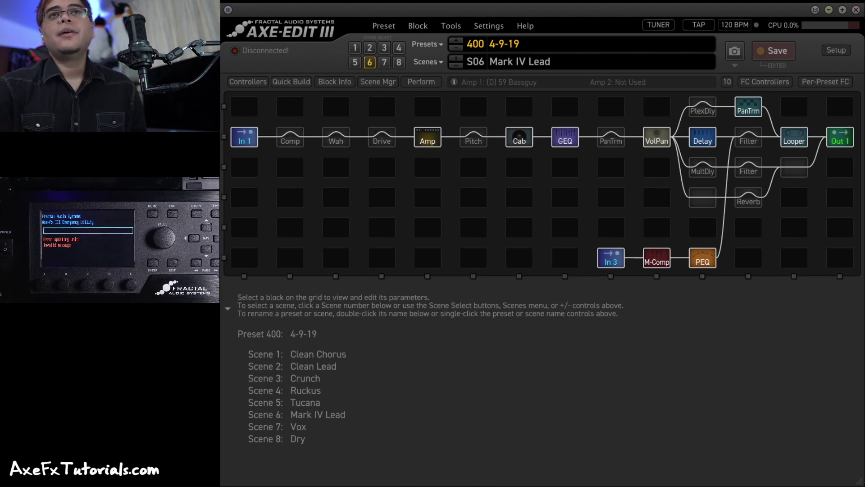
left_click(451, 25)
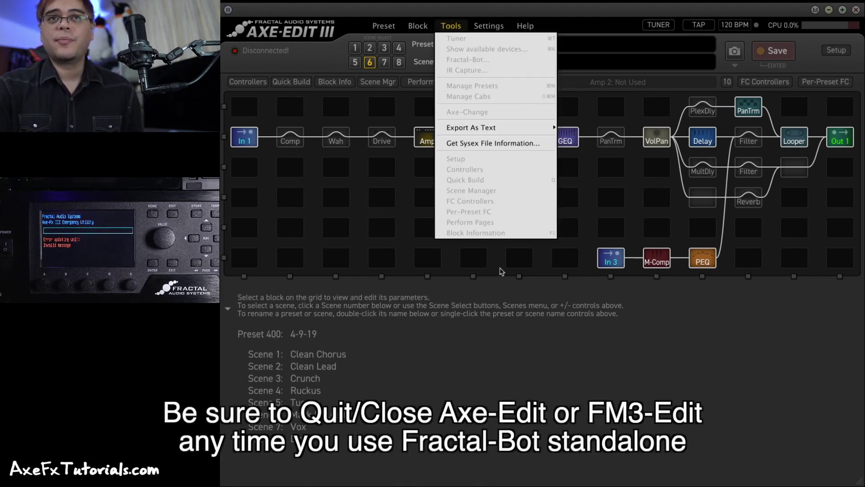
left_click(510, 362)
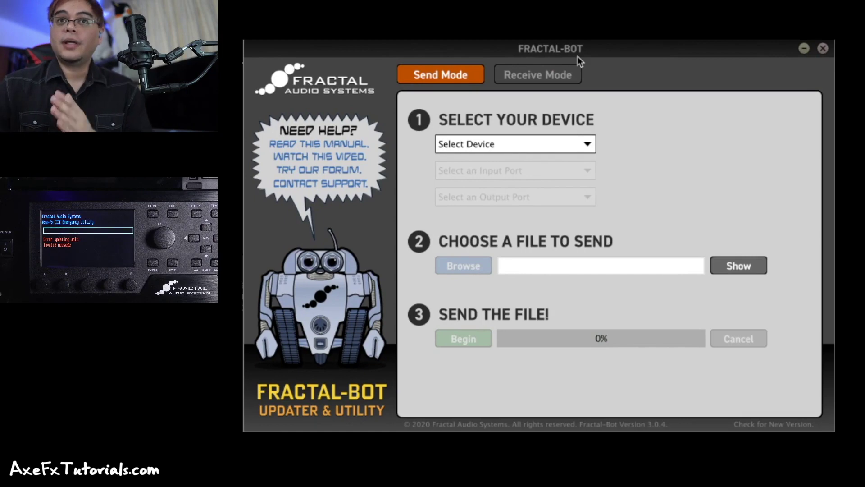
- In standalone Fractal-Bot, select Axe-Fx III as the device and load axefxiii_dsp_rel_12p08_beta2.syx as the file to send
left_click(578, 143)
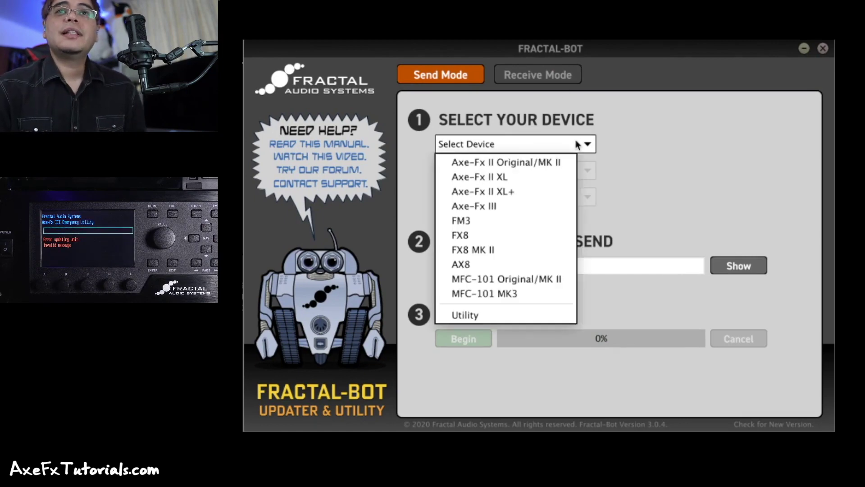
left_click(514, 207)
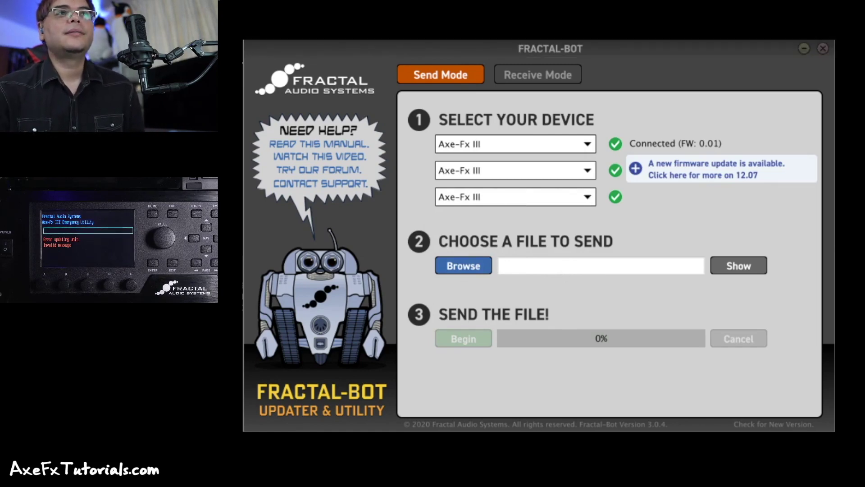
left_click_drag(519, 229, 605, 269)
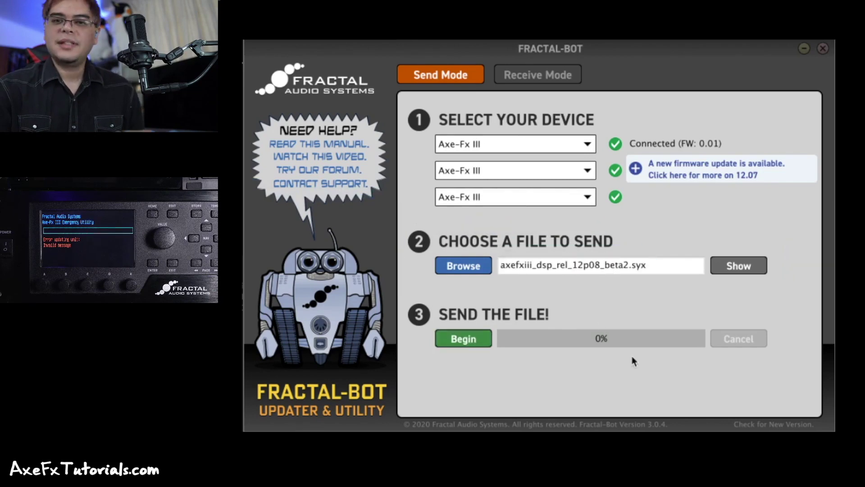